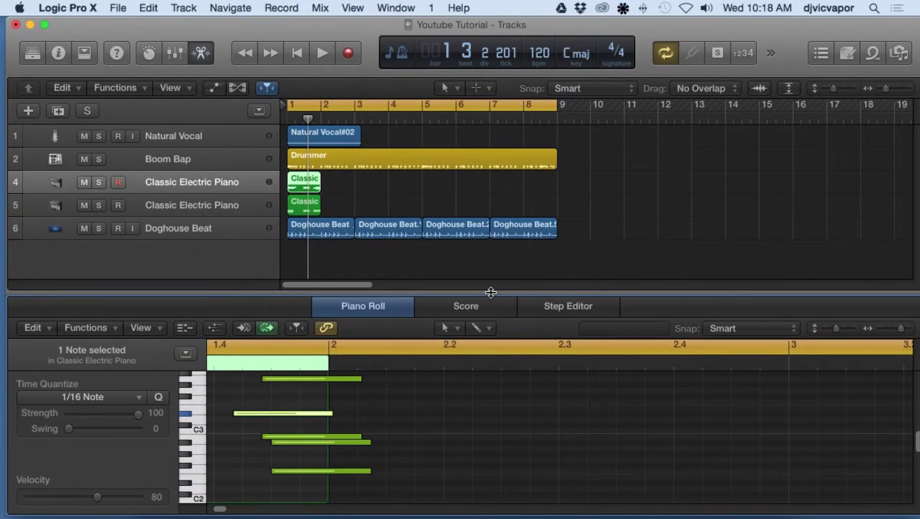
Enlarge the Piano Roll area and scroll up to reveal higher notes of the electric piano region.
{"action": "left_click_drag", "start_coordinate": [489, 291], "coordinate": [480, 178]}
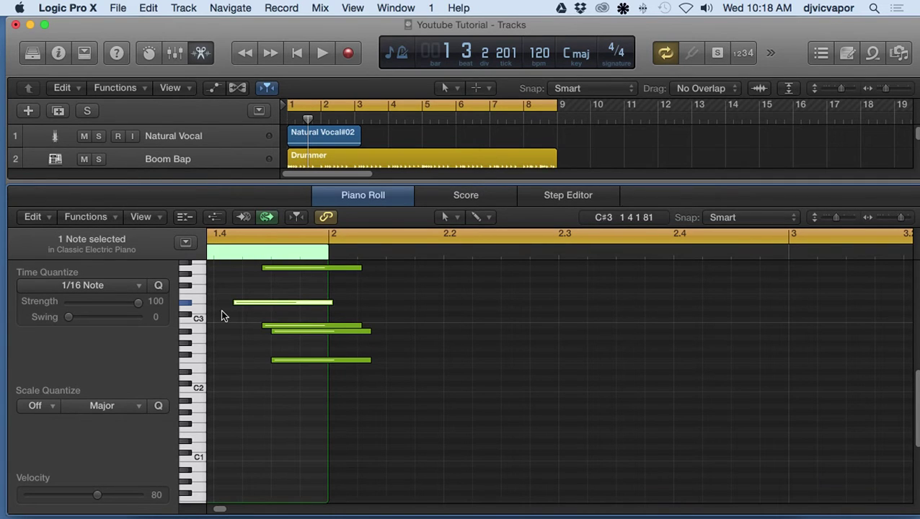
{"action": "scroll", "coordinate": [222, 315], "scroll_direction": "up", "scroll_amount": 3}
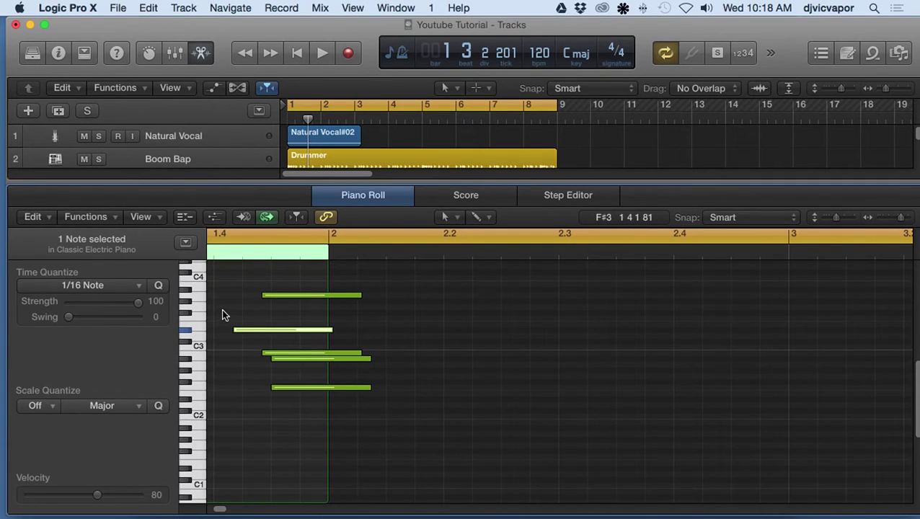
Switch the electric piano part to Score view and raise the sharp note to A3.
{"action": "left_click", "coordinate": [445, 206]}
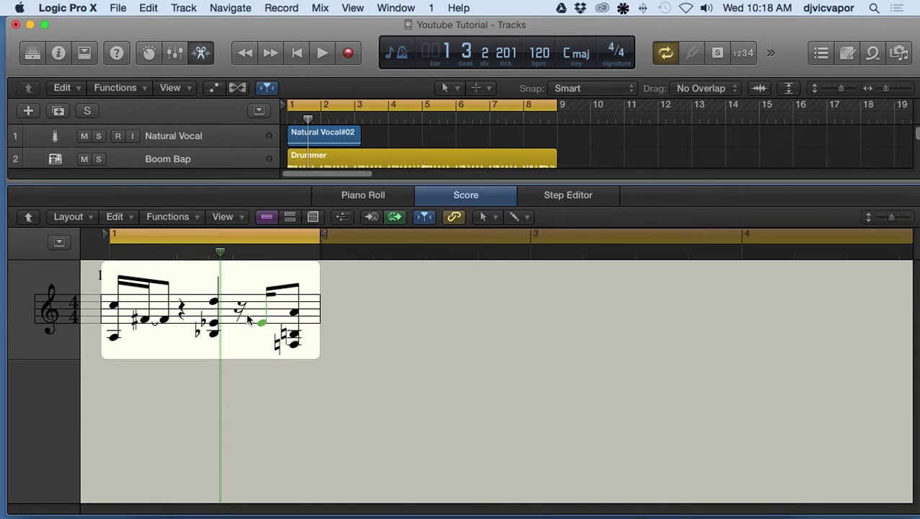
{"action": "mouse_move", "coordinate": [144, 322]}
{"action": "left_mouse_down"}
{"action": "mouse_move", "coordinate": [131, 319]}
{"action": "mouse_move", "coordinate": [124, 336]}
{"action": "mouse_move", "coordinate": [131, 334]}
{"action": "left_mouse_up"}
{"action": "left_click", "coordinate": [150, 317]}
Raise three more chord notes in bar 1, moving the beat-2 middle note to F3.
{"action": "left_click_drag", "start_coordinate": [229, 326], "coordinate": [252, 336]}
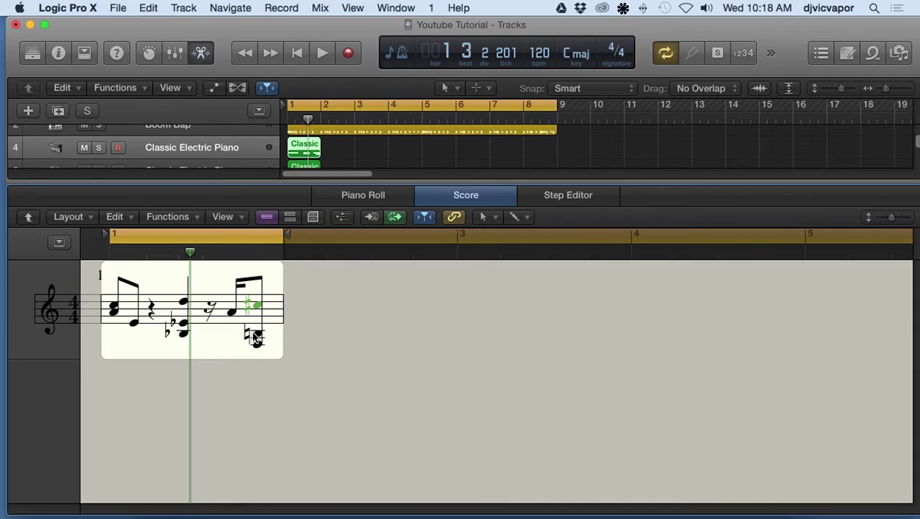
{"action": "left_click_drag", "start_coordinate": [256, 338], "coordinate": [254, 323]}
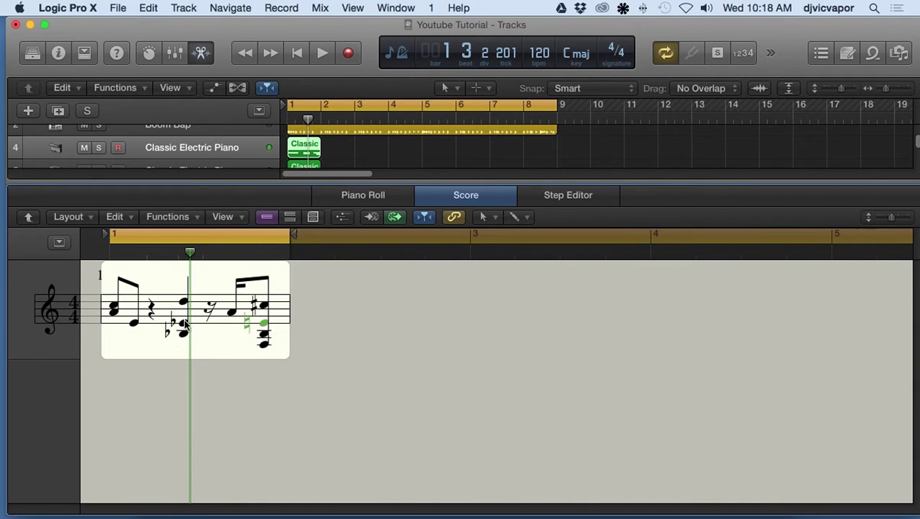
{"action": "left_click_drag", "start_coordinate": [189, 324], "coordinate": [195, 317]}
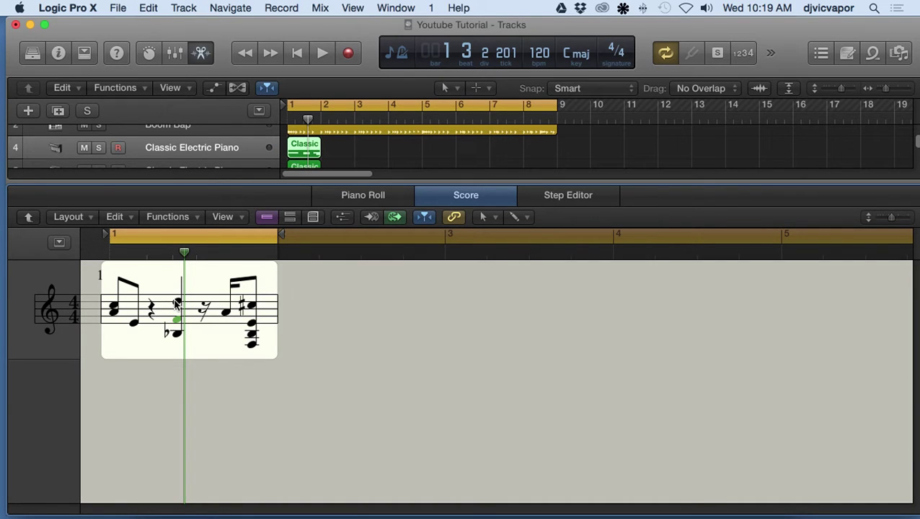
Show the inspector, raise the eighth note to A#3 and move the sixteenth note into the rest's place.
{"action": "left_click", "coordinate": [59, 53]}
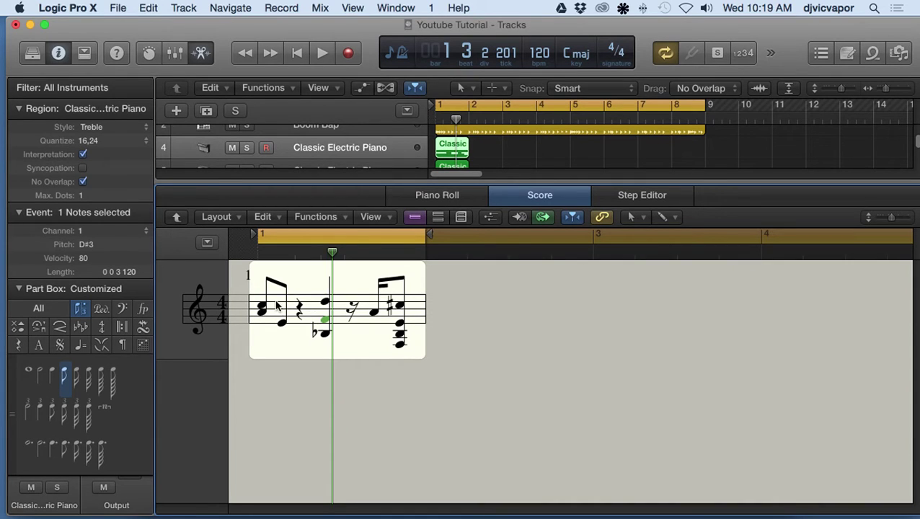
{"action": "left_click_drag", "start_coordinate": [284, 325], "coordinate": [287, 309]}
{"action": "left_click_drag", "start_coordinate": [379, 312], "coordinate": [359, 313]}
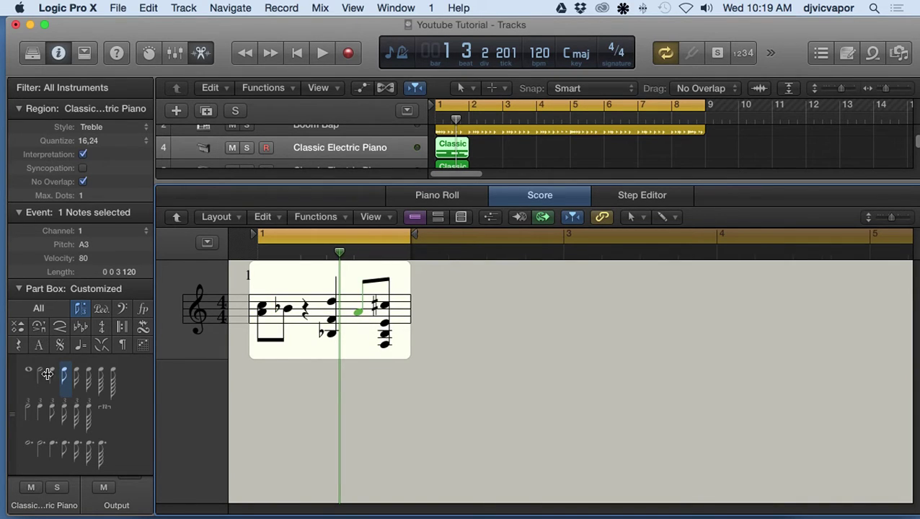
Insert a new F3 sixteenth note and a 64th note at F#3 from the Part Box.
{"action": "left_click_drag", "start_coordinate": [65, 410], "coordinate": [288, 322]}
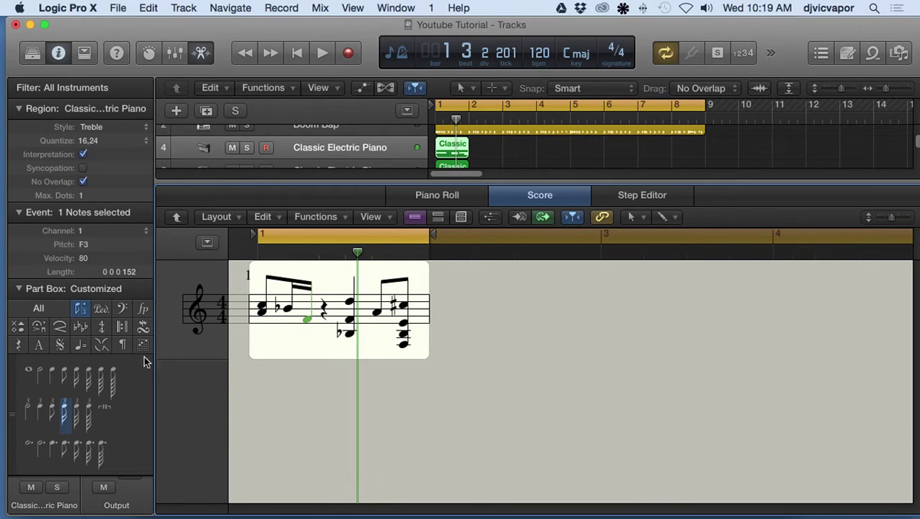
{"action": "left_click_drag", "start_coordinate": [114, 378], "coordinate": [317, 321]}
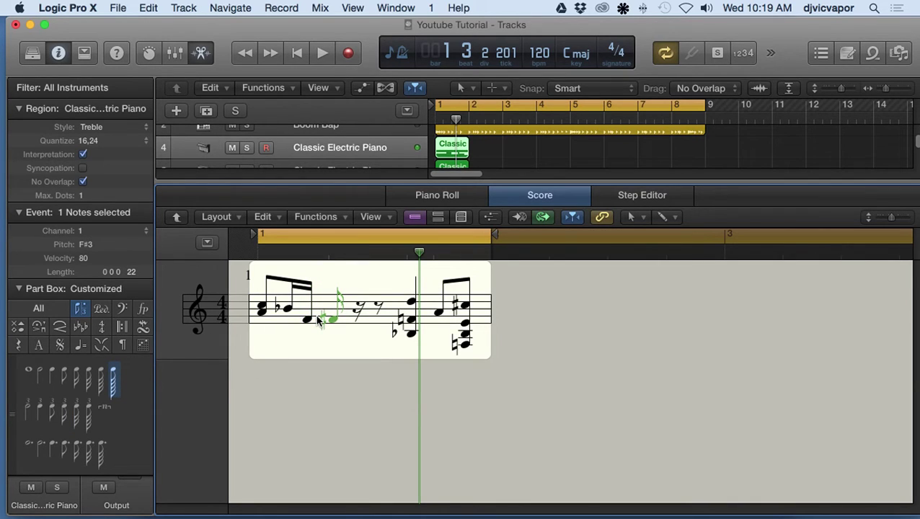
Browse the Part Box symbol groups, expanding the palette to show every group.
{"action": "left_click", "coordinate": [60, 328]}
{"action": "left_click", "coordinate": [62, 344]}
{"action": "left_click", "coordinate": [81, 344]}
{"action": "left_click", "coordinate": [101, 344]}
{"action": "left_click", "coordinate": [103, 328]}
{"action": "left_click", "coordinate": [102, 310]}
{"action": "left_click", "coordinate": [122, 309]}
{"action": "left_click", "coordinate": [123, 328]}
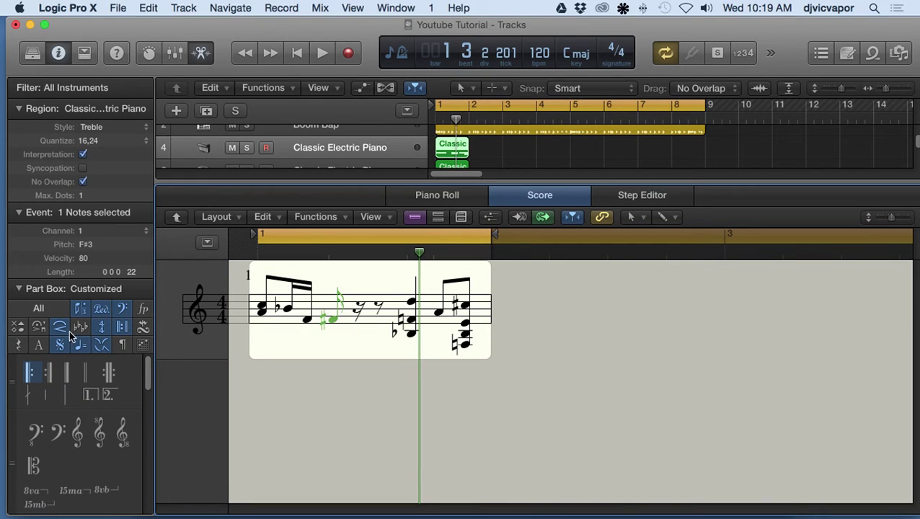
{"action": "left_click", "coordinate": [39, 308]}
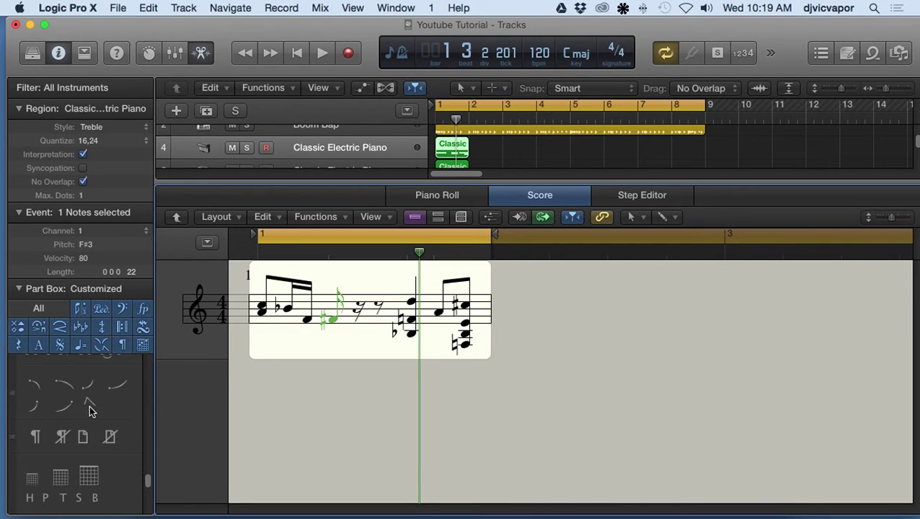
{"action": "scroll", "coordinate": [88, 411], "scroll_direction": "down", "scroll_amount": 2}
{"action": "scroll", "coordinate": [87, 411], "scroll_direction": "down", "scroll_amount": 6}
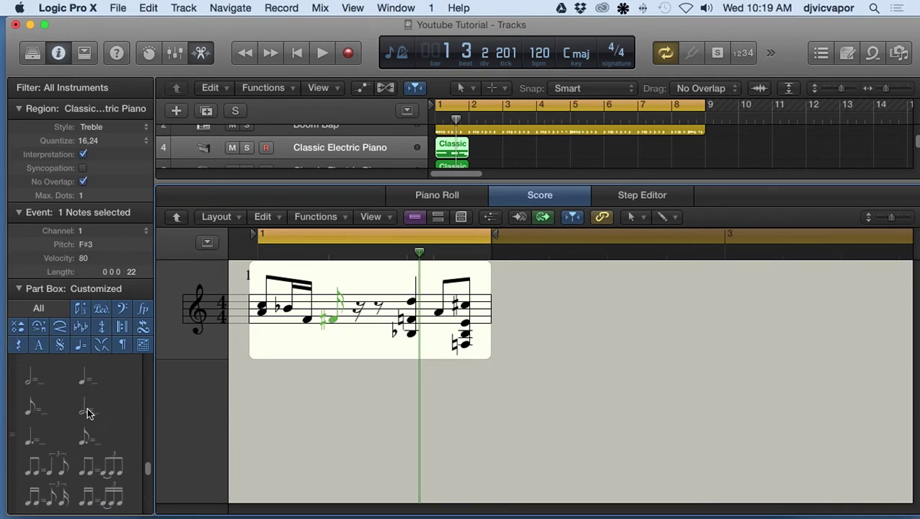
Filter the Part Box to note values and add a 72-tick F#3 note between the rests.
{"action": "left_click", "coordinate": [80, 308]}
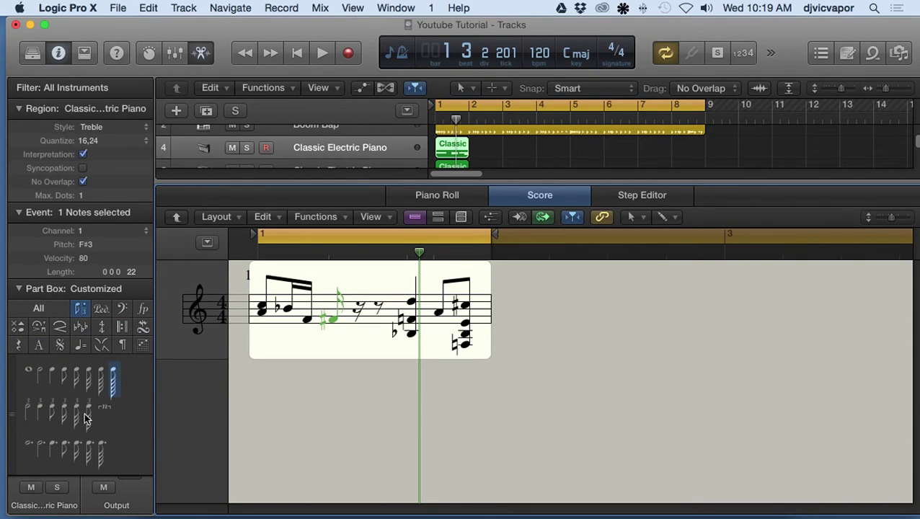
{"action": "left_click", "coordinate": [76, 411]}
{"action": "left_click_drag", "start_coordinate": [76, 409], "coordinate": [370, 321]}
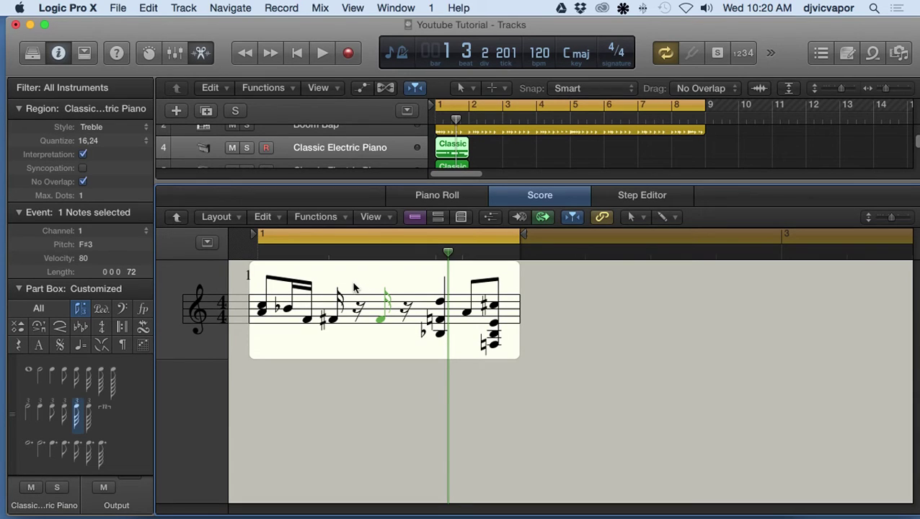
{"action": "left_click", "coordinate": [118, 9]}
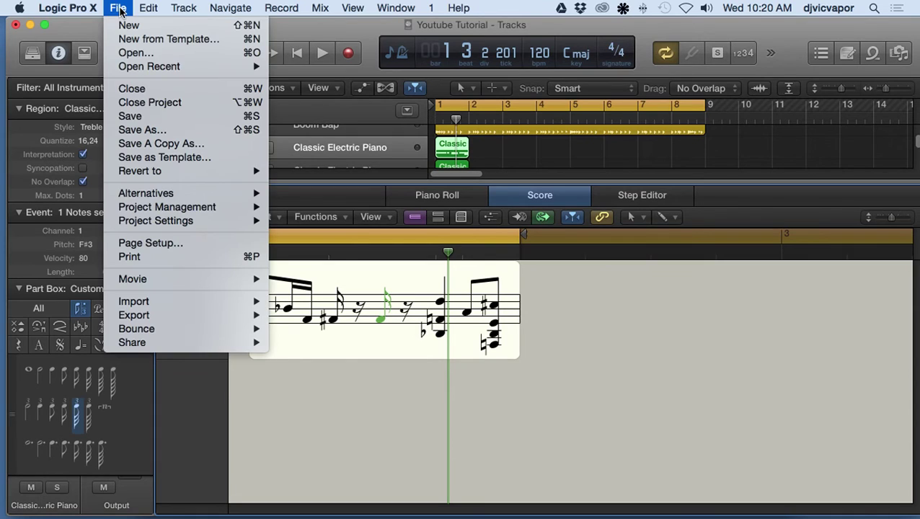
{"action": "left_click", "coordinate": [143, 257]}
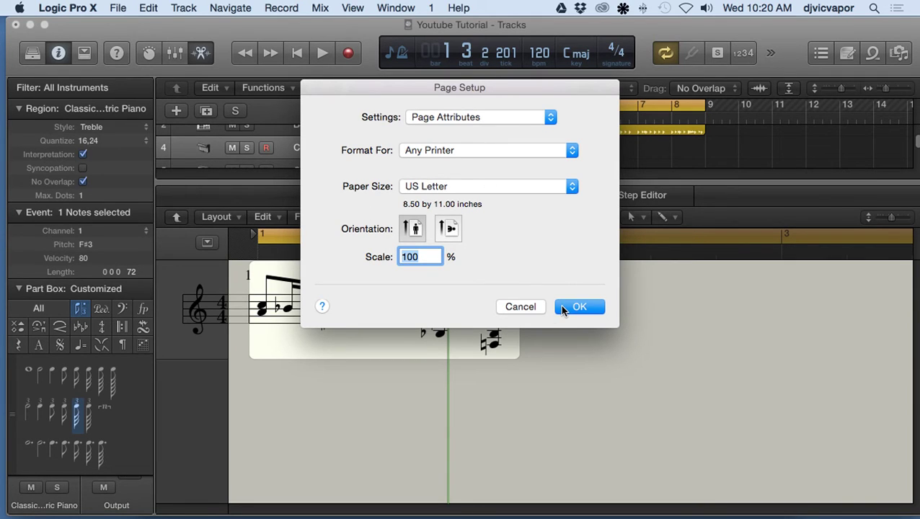
{"action": "left_click", "coordinate": [519, 308]}
{"action": "key", "text": "super+p"}
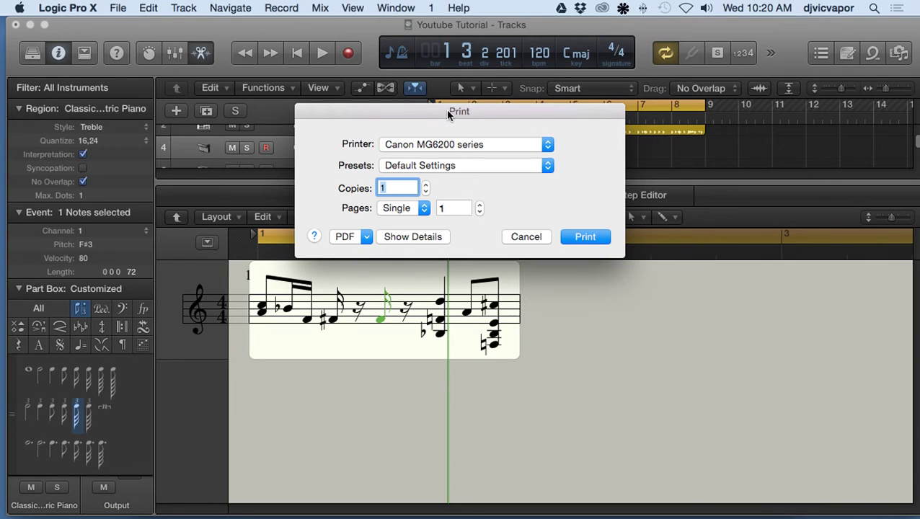
{"action": "left_click_drag", "start_coordinate": [447, 113], "coordinate": [430, 116]}
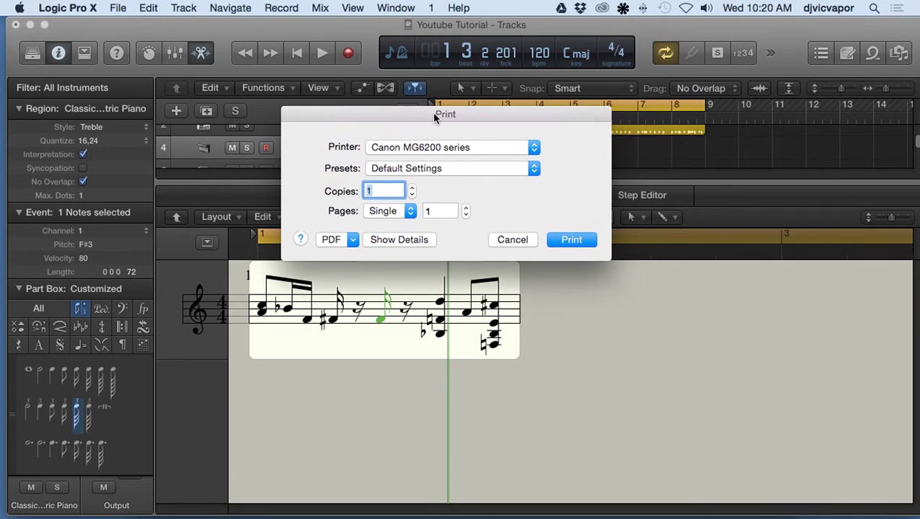
{"action": "left_click", "coordinate": [348, 240]}
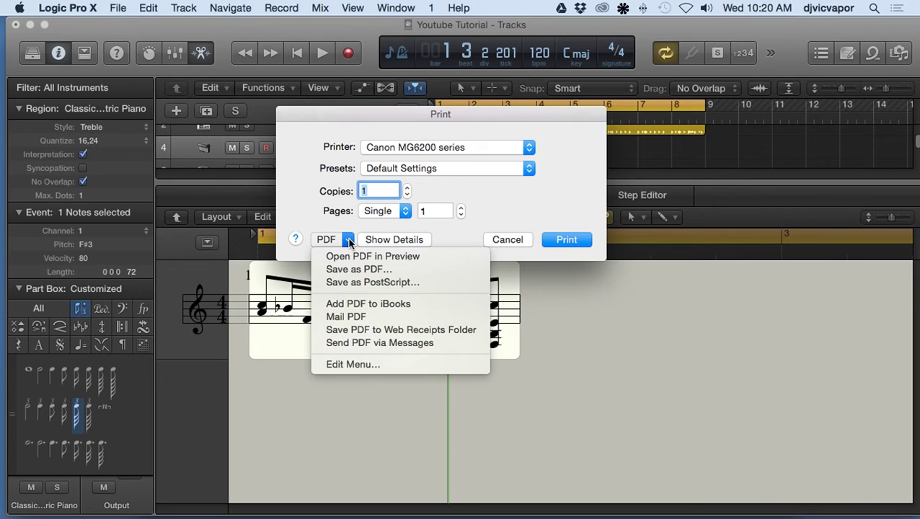
{"action": "left_click", "coordinate": [348, 241]}
{"action": "left_click", "coordinate": [349, 240]}
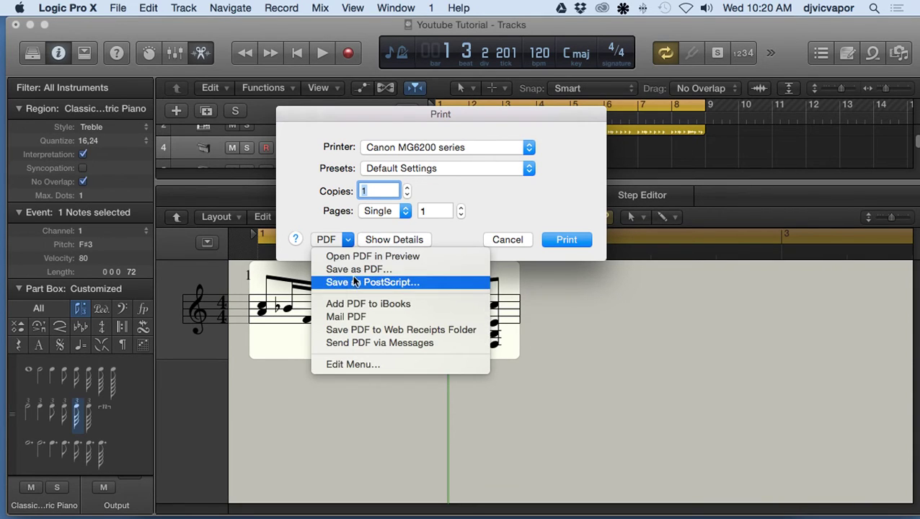
{"action": "left_click", "coordinate": [349, 241]}
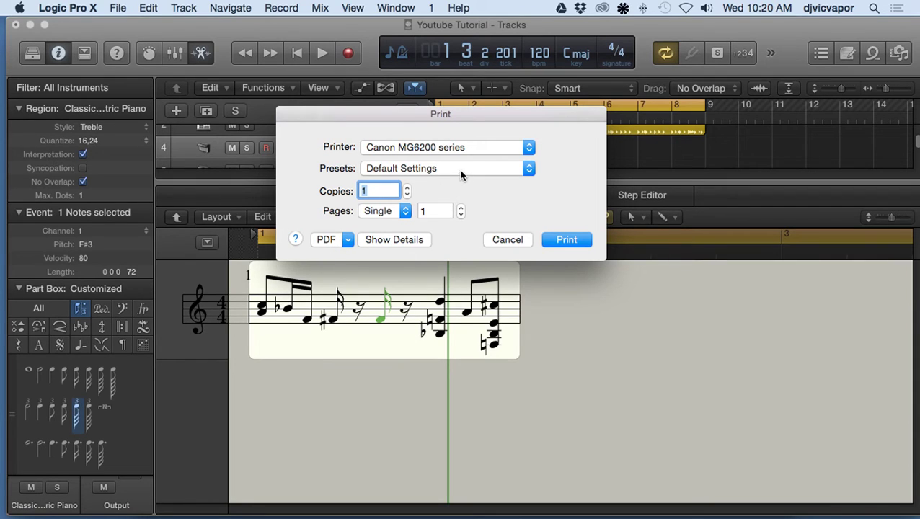
{"action": "left_click", "coordinate": [395, 240]}
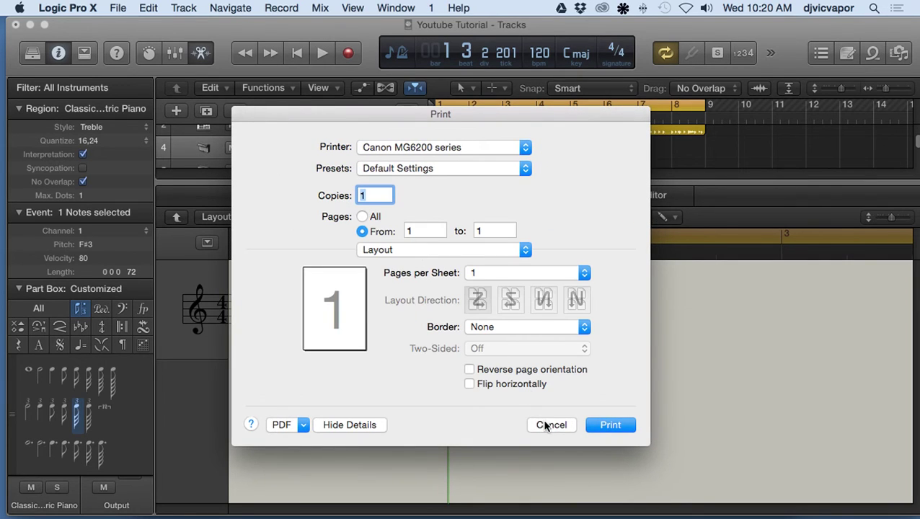
{"action": "left_click", "coordinate": [549, 425]}
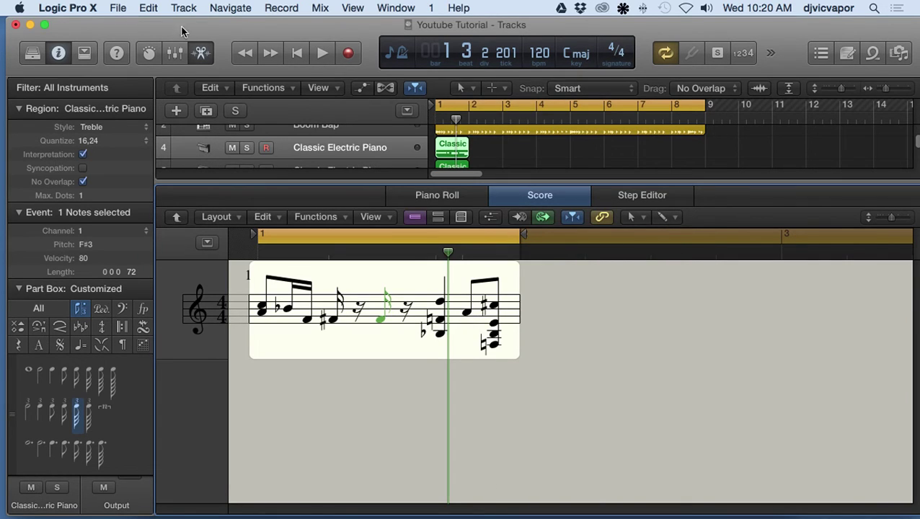
Accept Page Setup with US Letter paper at 100% scale.
{"action": "left_click", "coordinate": [118, 8]}
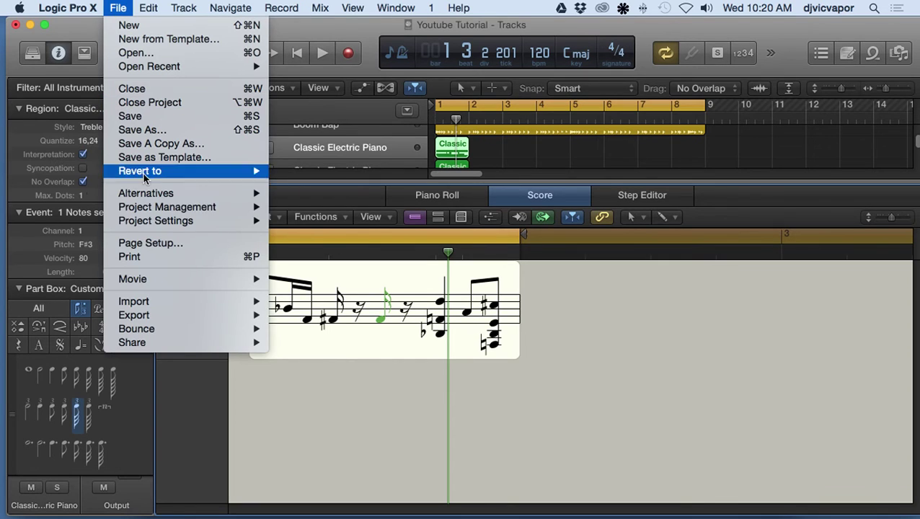
{"action": "left_click", "coordinate": [169, 255]}
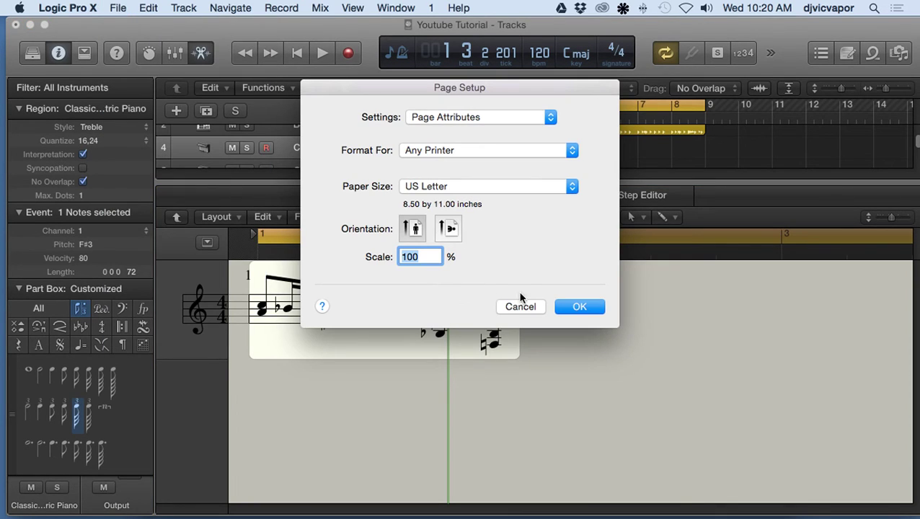
{"action": "left_click", "coordinate": [567, 306]}
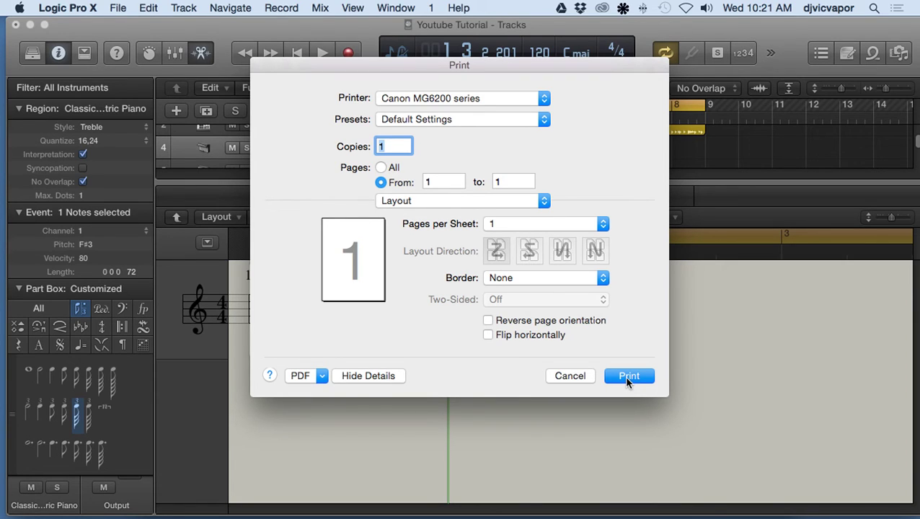
Print one copy on the Canon MG6200 series using the Default Settings preset.
{"action": "left_click", "coordinate": [541, 124]}
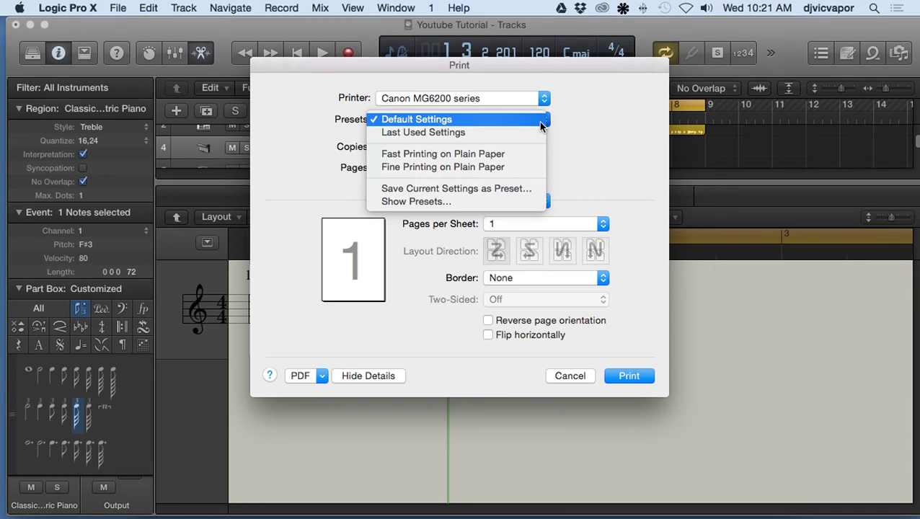
{"action": "left_click", "coordinate": [541, 123]}
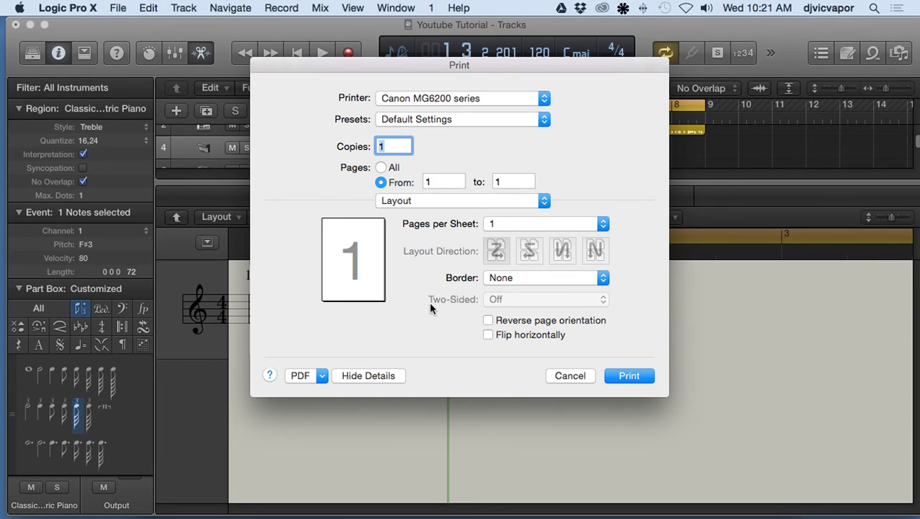
{"action": "left_click", "coordinate": [353, 376]}
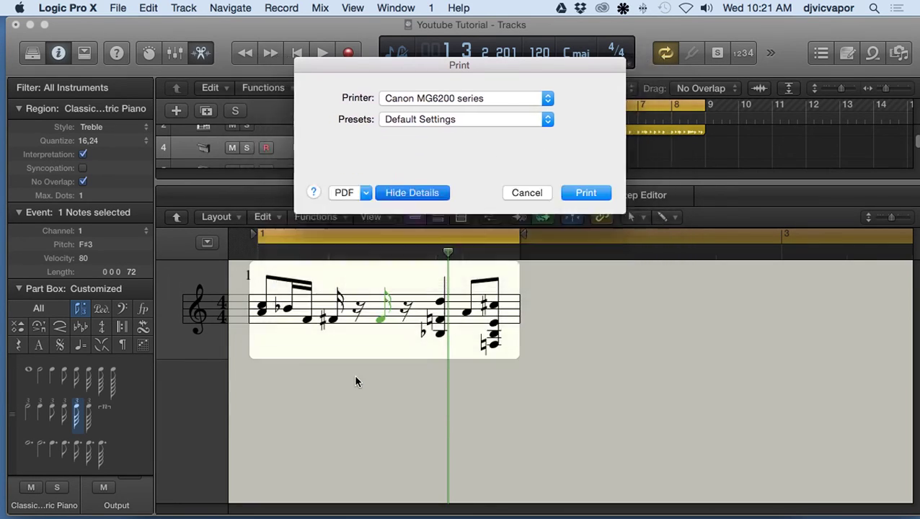
{"action": "left_click", "coordinate": [584, 191]}
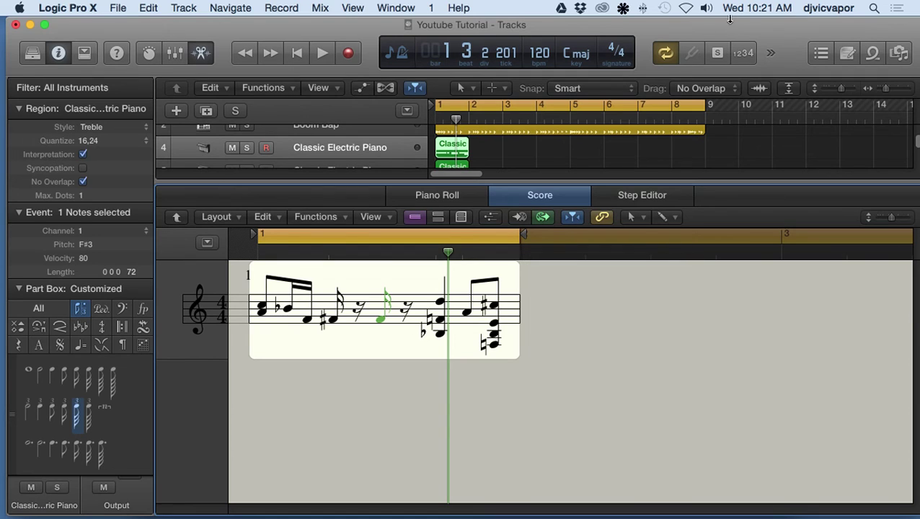
Reopen the Print dialog and choose Save as PDF from the PDF menu.
{"action": "mouse_move", "coordinate": [764, 28]}
{"action": "left_mouse_down"}
{"action": "mouse_move", "coordinate": [750, 54]}
{"action": "mouse_move", "coordinate": [748, 117]}
{"action": "mouse_move", "coordinate": [766, 28]}
{"action": "left_mouse_up"}
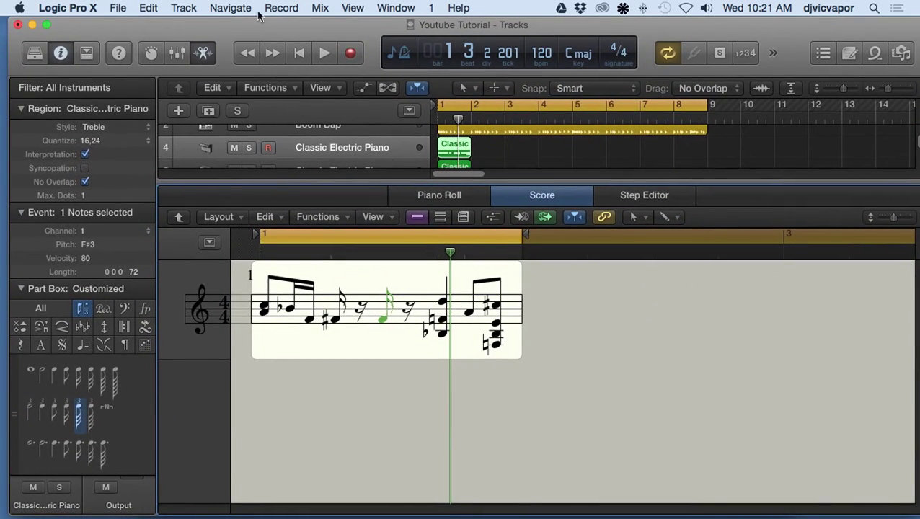
{"action": "left_click", "coordinate": [120, 8]}
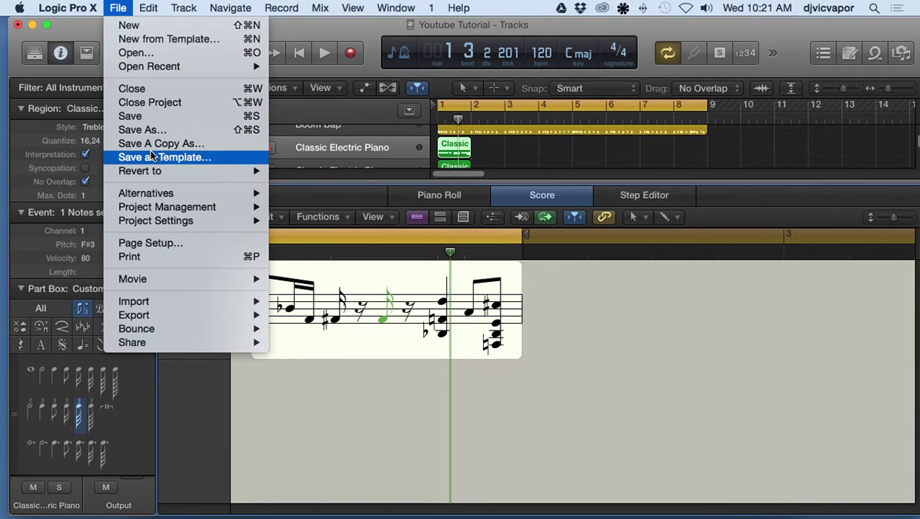
{"action": "left_click", "coordinate": [156, 258]}
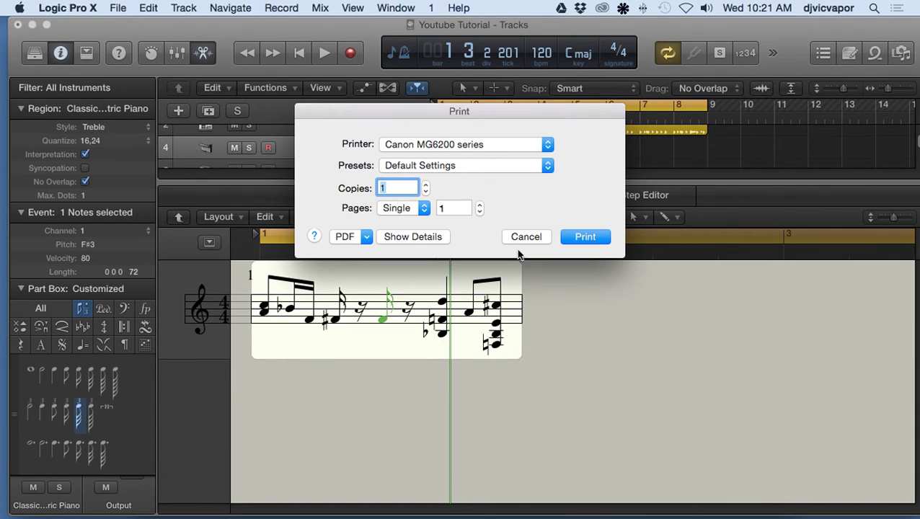
{"action": "left_click", "coordinate": [365, 238]}
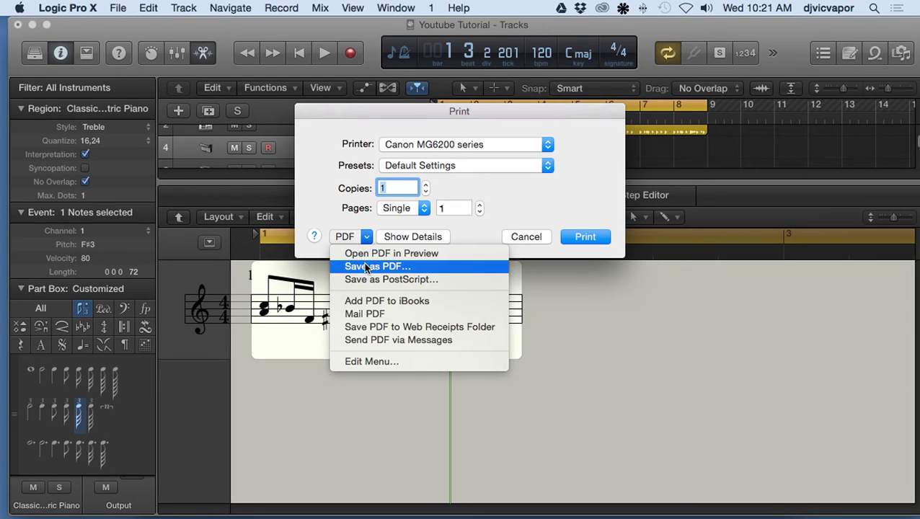
{"action": "left_click", "coordinate": [369, 266]}
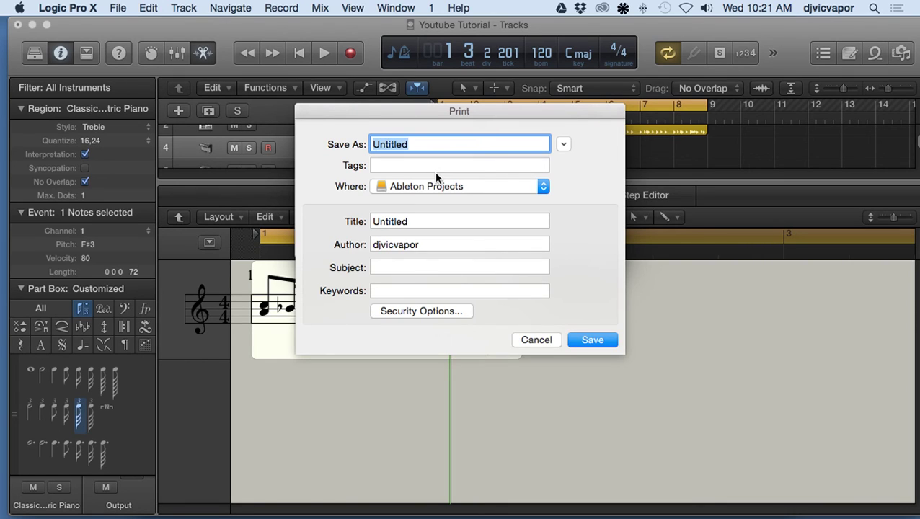
Save the PDF as 'tutoria test' on the Desktop.
{"action": "type", "text": "tutor"}
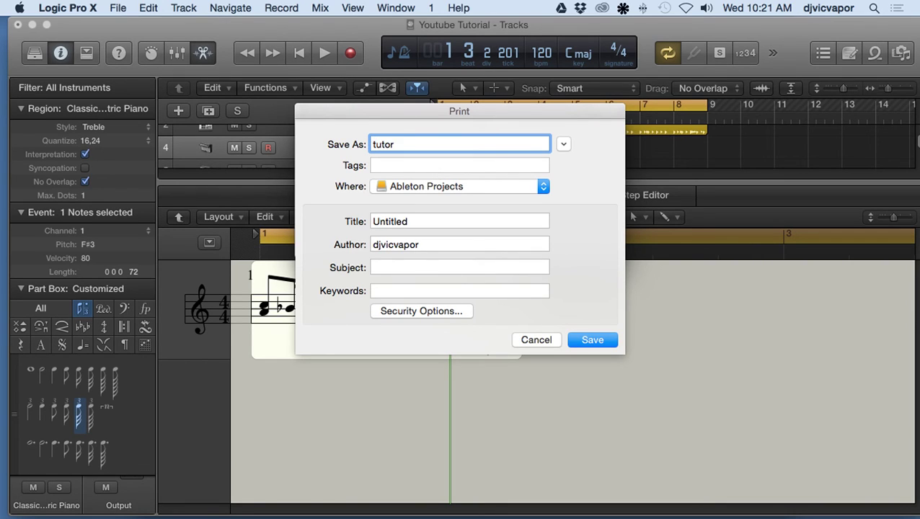
{"action": "type", "text": "ia test"}
{"action": "left_click", "coordinate": [480, 186]}
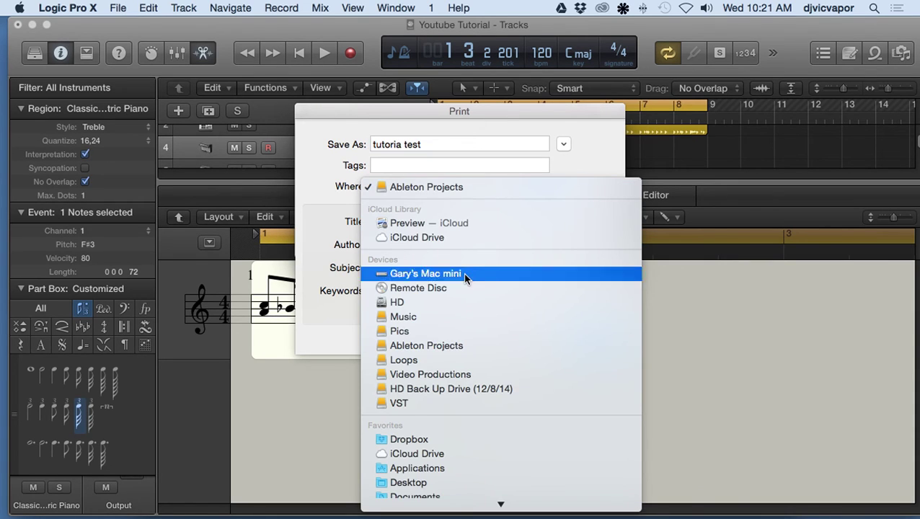
{"action": "scroll", "coordinate": [468, 292], "scroll_direction": "down", "scroll_amount": 3}
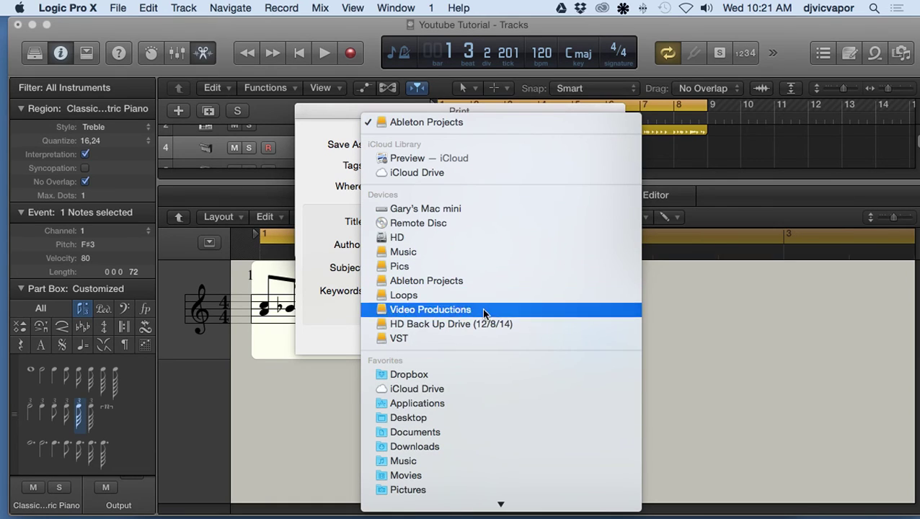
{"action": "left_click", "coordinate": [499, 418]}
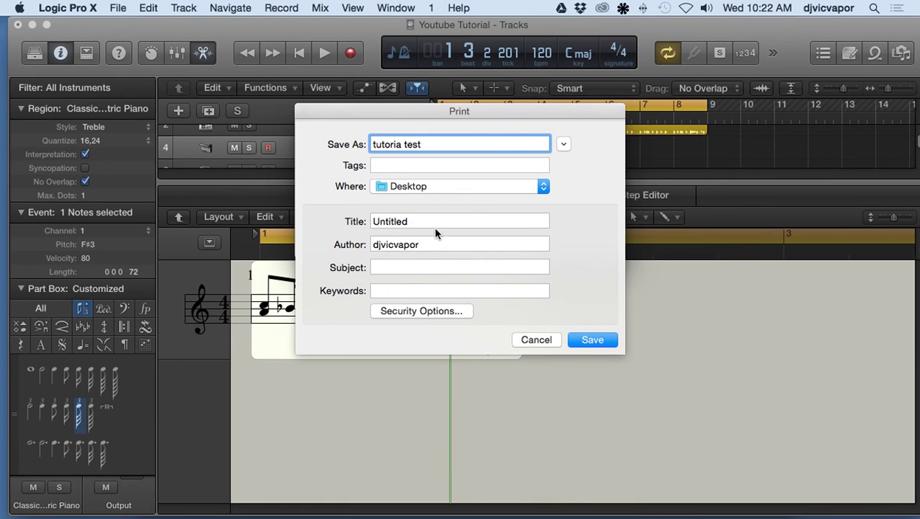
{"action": "left_click", "coordinate": [585, 337]}
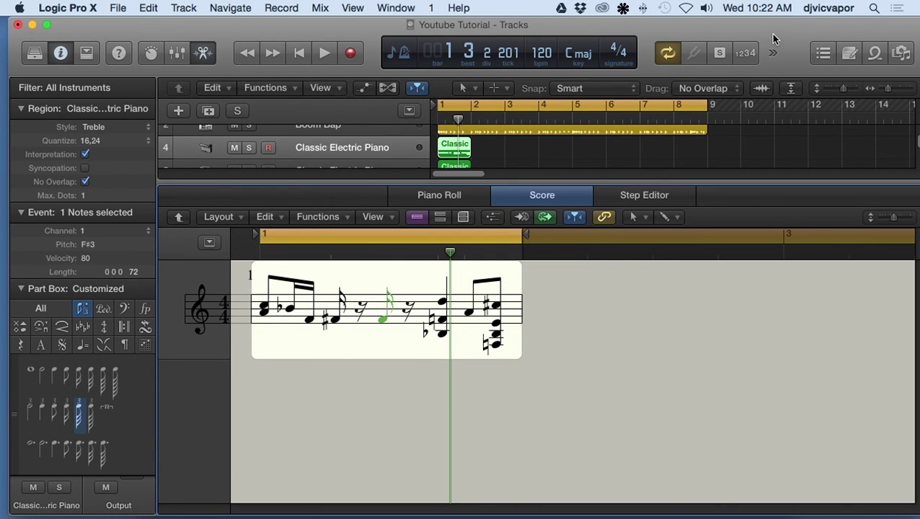
Clear the windows off the desktop, open tutoria test.pdf in Preview to check it, then close it.
{"action": "left_click", "coordinate": [31, 26]}
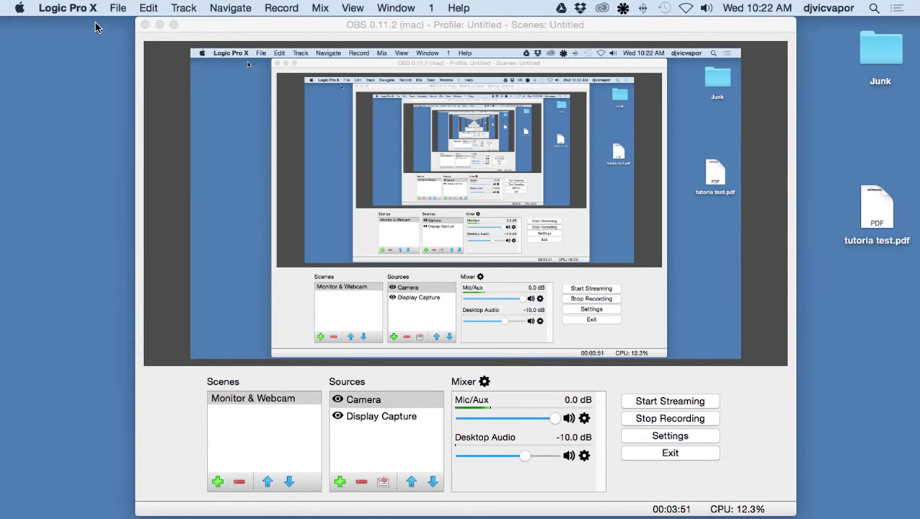
{"action": "left_click", "coordinate": [160, 26]}
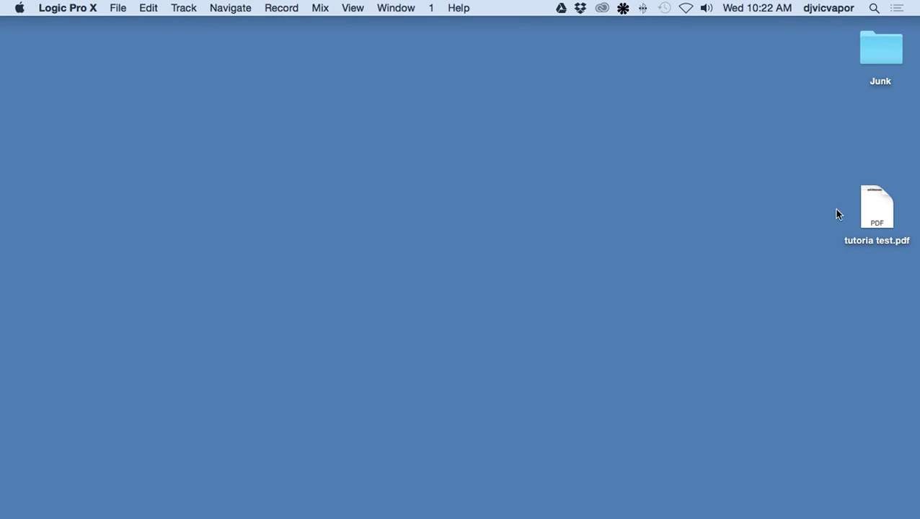
{"action": "double_click", "coordinate": [871, 226]}
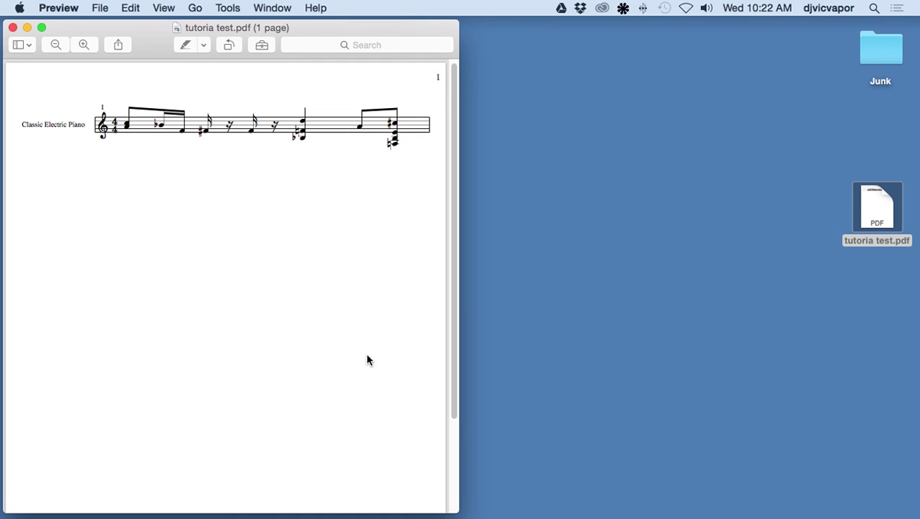
{"action": "left_click", "coordinate": [13, 28]}
Restore the minimized Youtube Tutorial - Tracks window from the Dock.
{"action": "mouse_move", "coordinate": [835, 505]}
{"action": "left_click", "coordinate": [824, 469]}
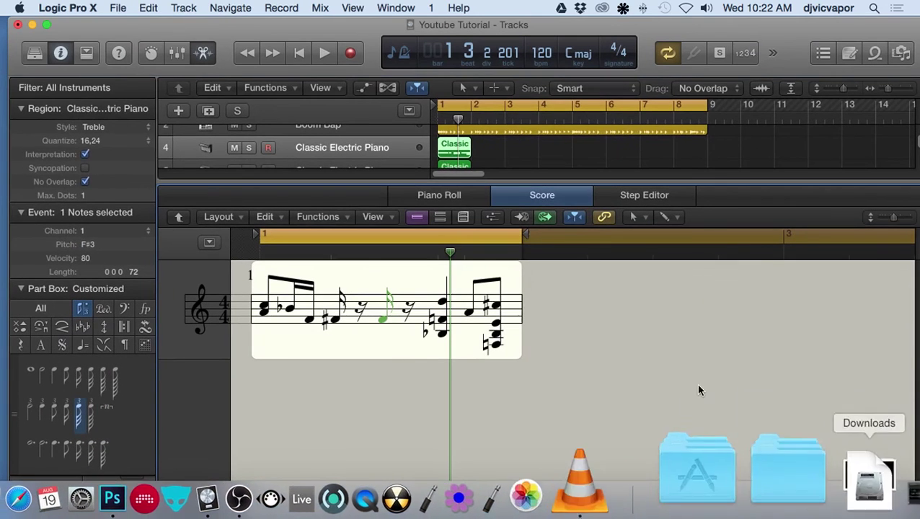